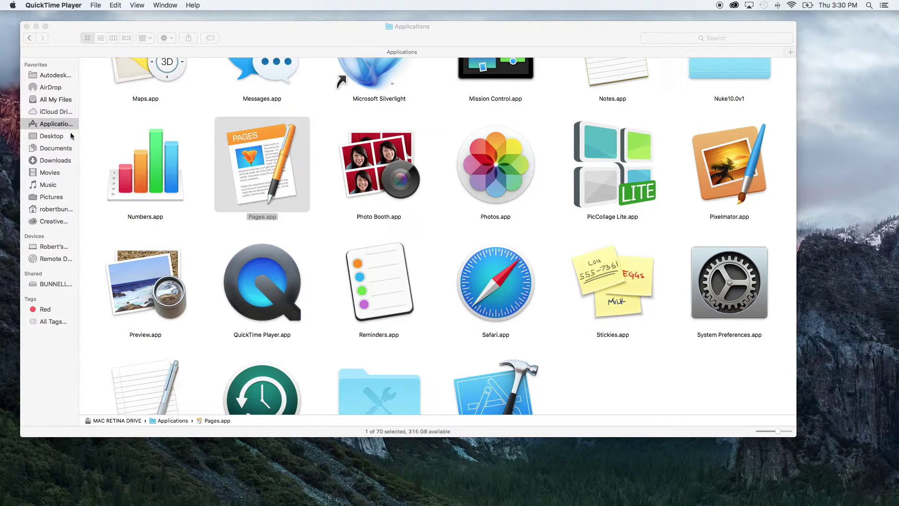
Launch Pages and move its iCloud document chooser to the left.
double_click(270, 166)
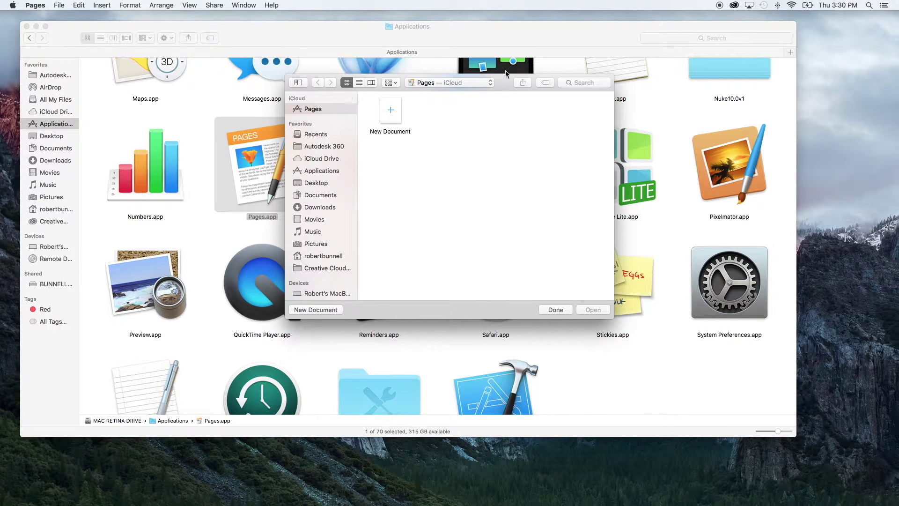
left_click_drag(505, 84, 404, 75)
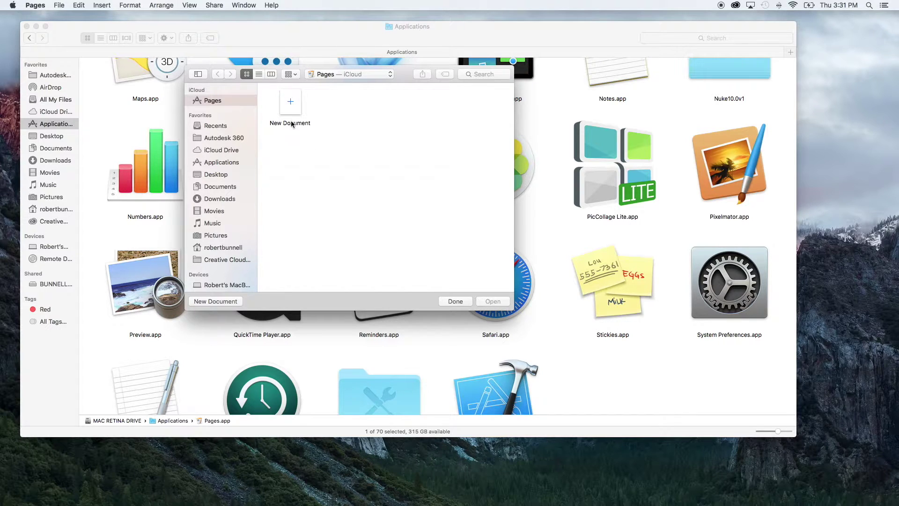
Browse the template gallery and create an Untitled document from the Blank template.
double_click(291, 104)
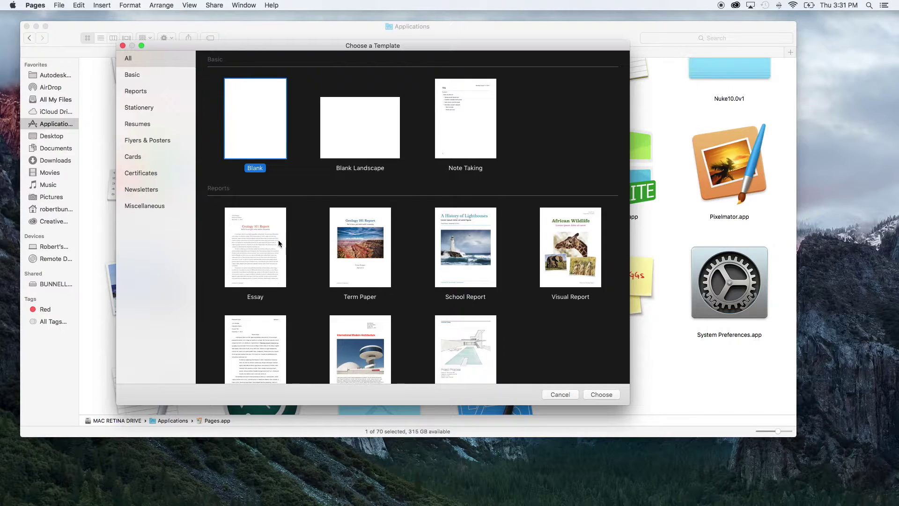
scroll(283, 266, "down", 2)
scroll(283, 265, "down", 10)
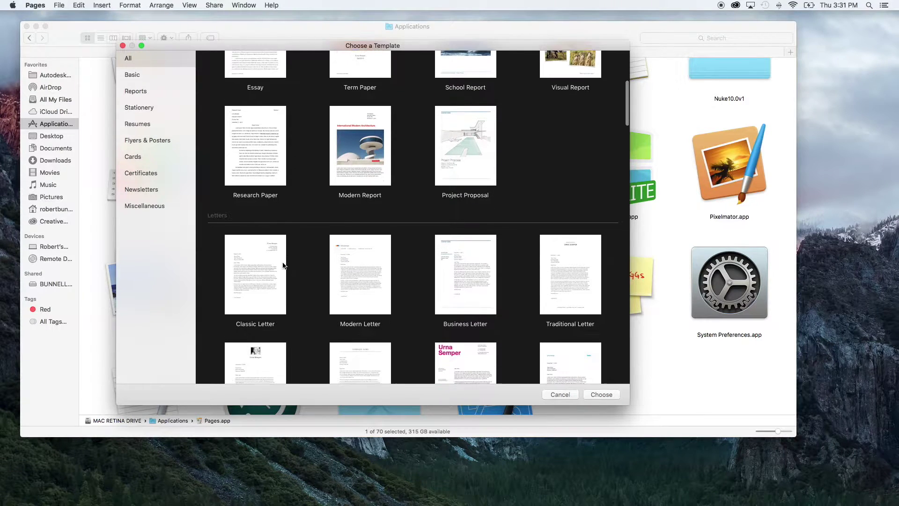
scroll(284, 266, "down", 3)
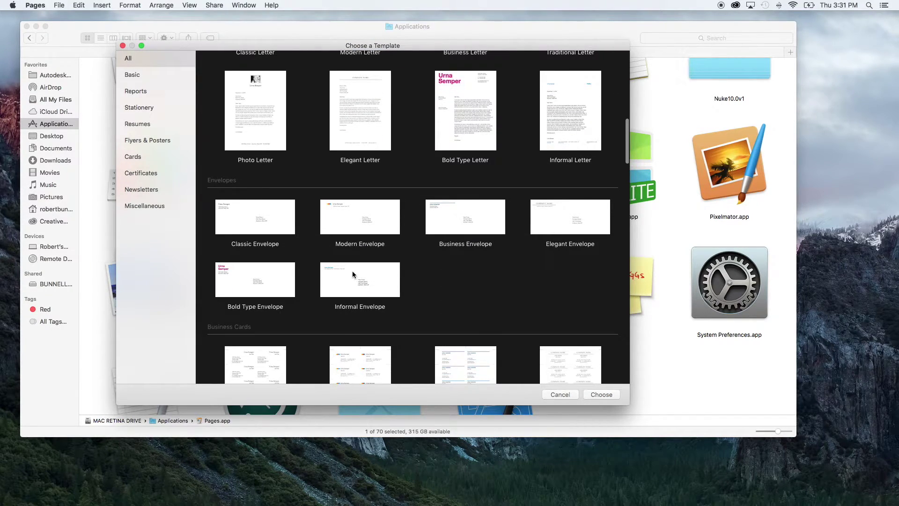
scroll(439, 241, "down", 4)
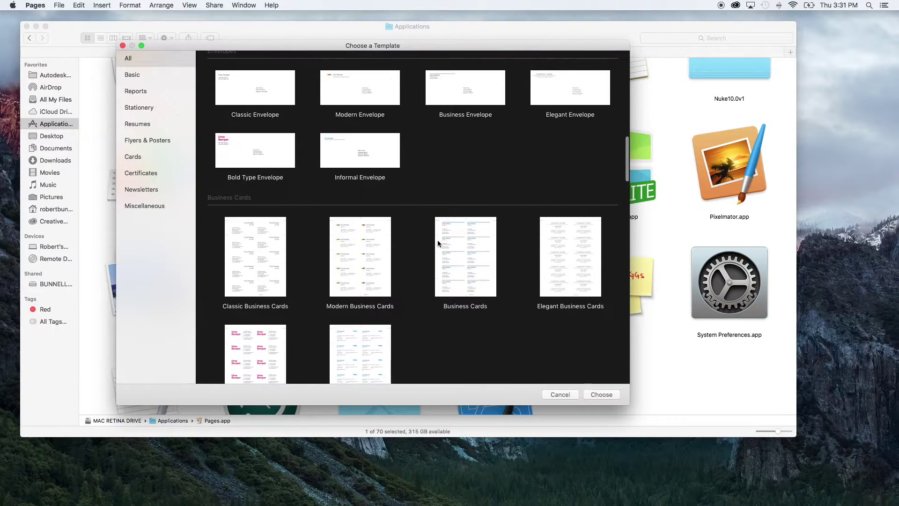
scroll(404, 258, "up", 7)
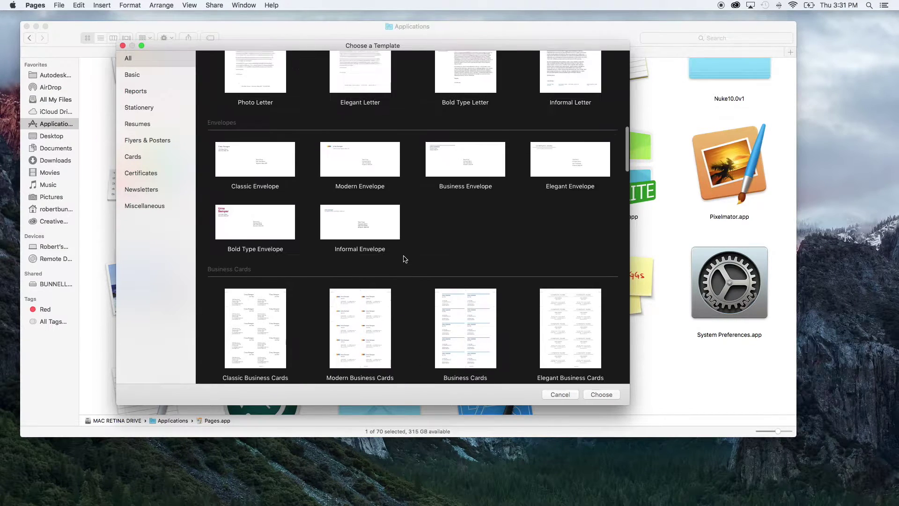
scroll(405, 259, "up", 8)
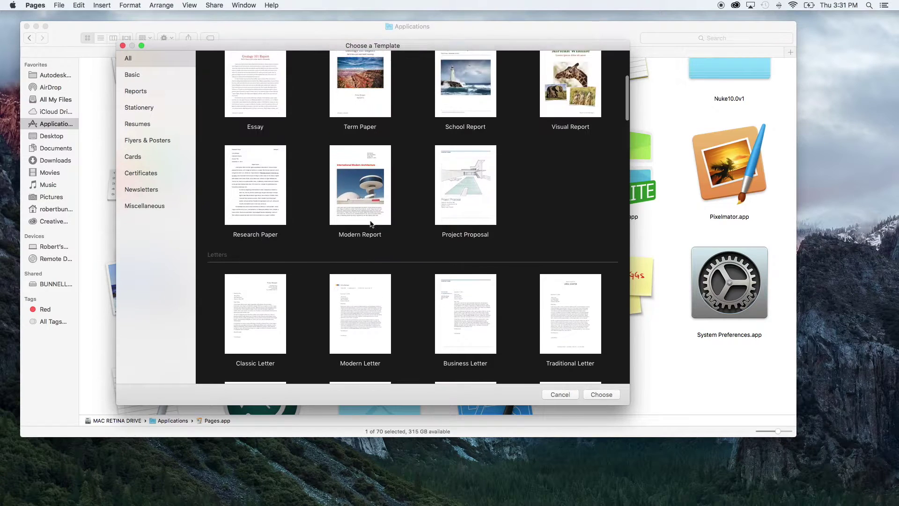
scroll(371, 223, "up", 3)
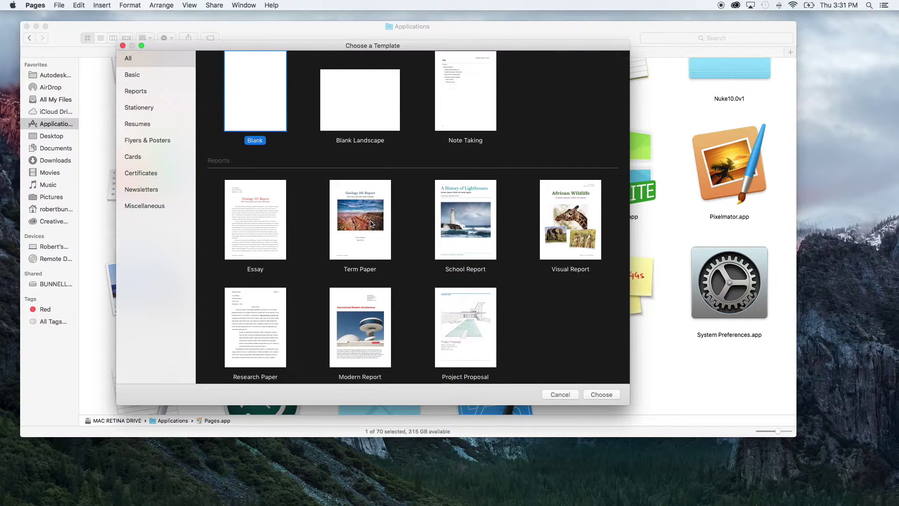
scroll(371, 224, "up", 1)
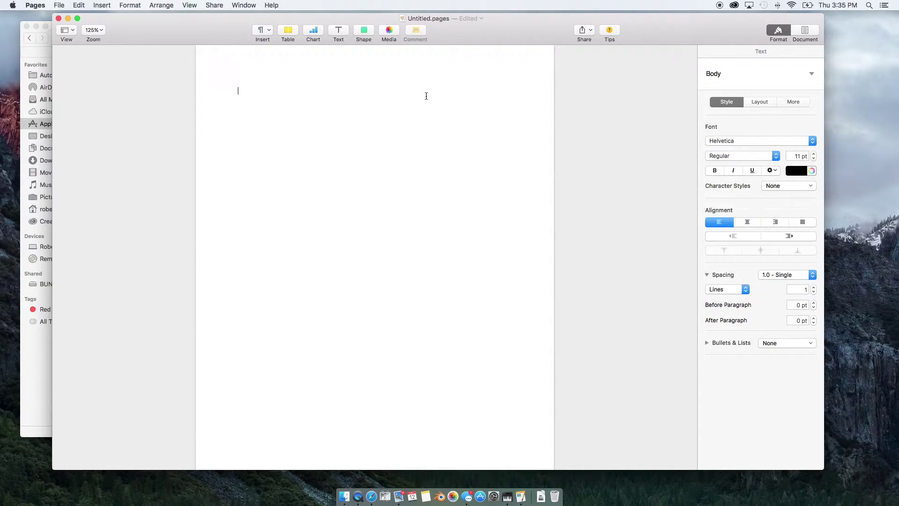
left_click(429, 19)
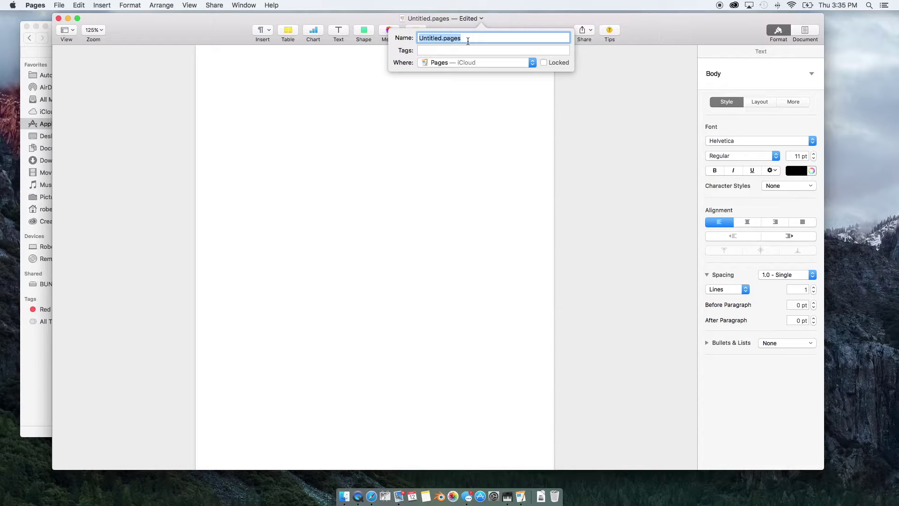
Rename the document to 'sample' so it becomes sample.pages.
type("sample")
key("Return")
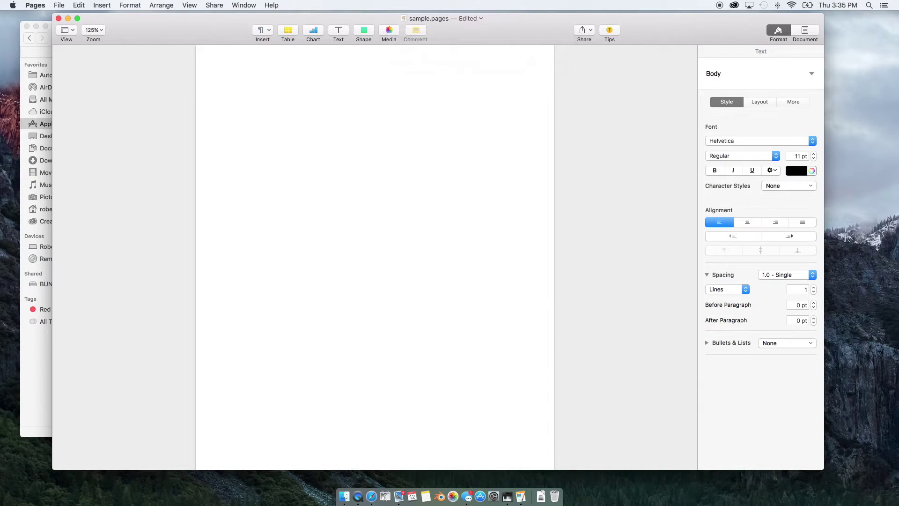
left_click(778, 31)
Show the Document settings: US Letter, portrait 8.50 × 11.00 in, 1 in margins.
left_click(778, 31)
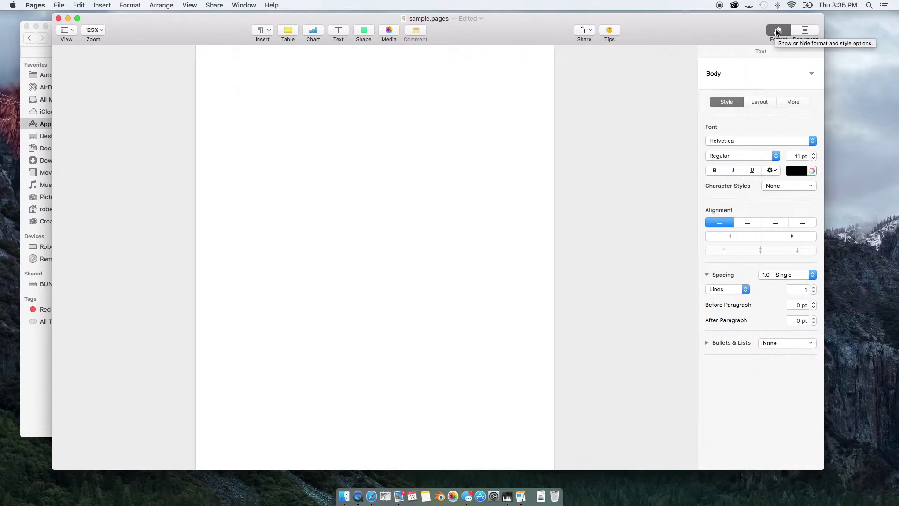
left_click(758, 103)
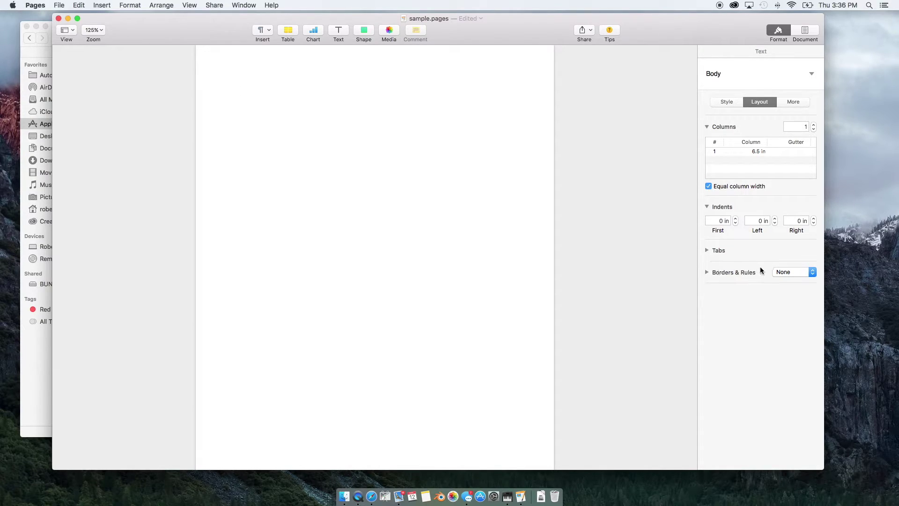
left_click(804, 30)
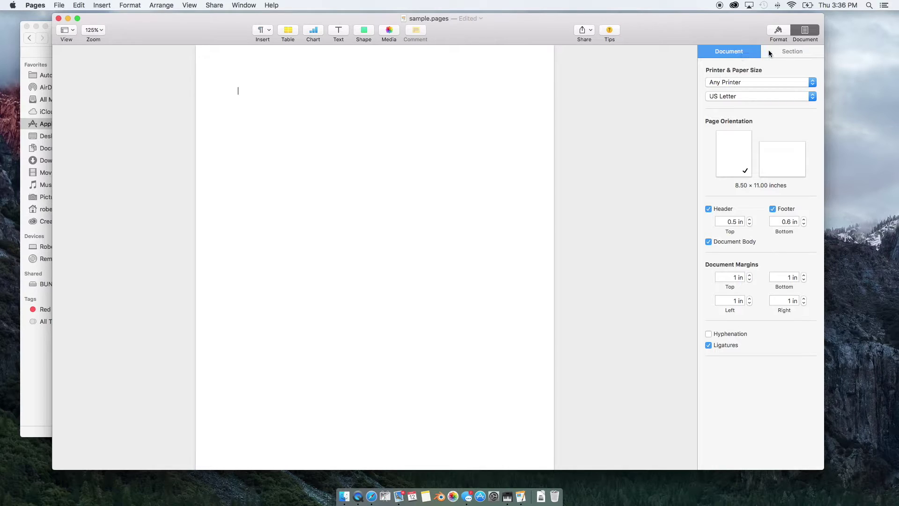
Switch between Document and Section settings, ending on header, footer and page-numbering options.
left_click(790, 52)
left_click(741, 54)
left_click(783, 53)
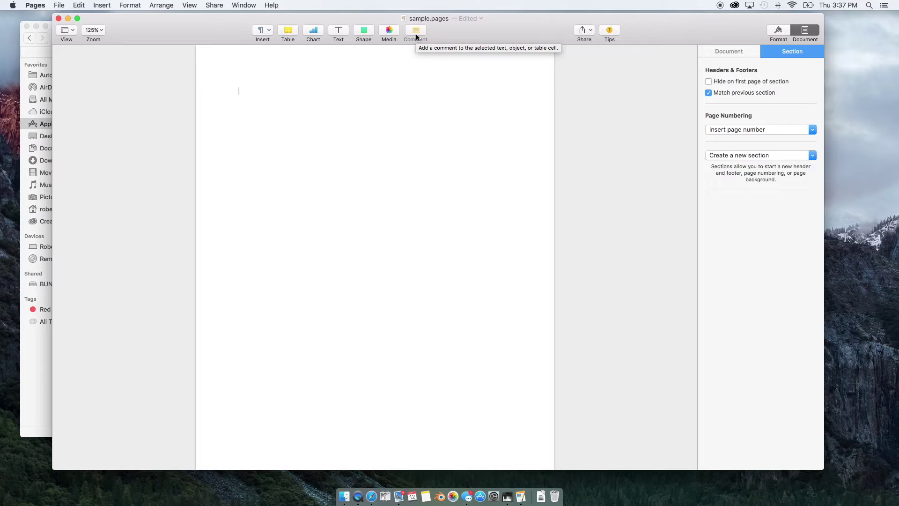
left_click(612, 30)
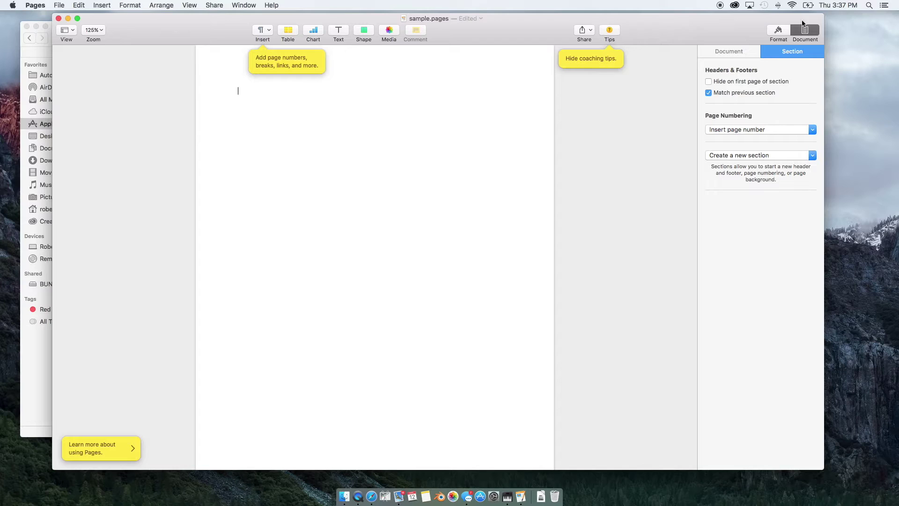
Redisplay the paragraph layout settings and turn the coaching tips off.
left_click(780, 32)
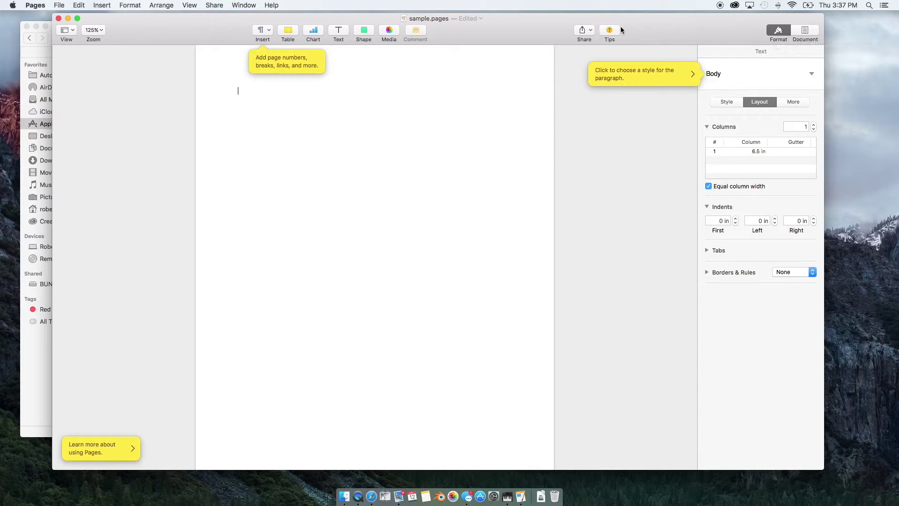
left_click(778, 31)
left_click(778, 32)
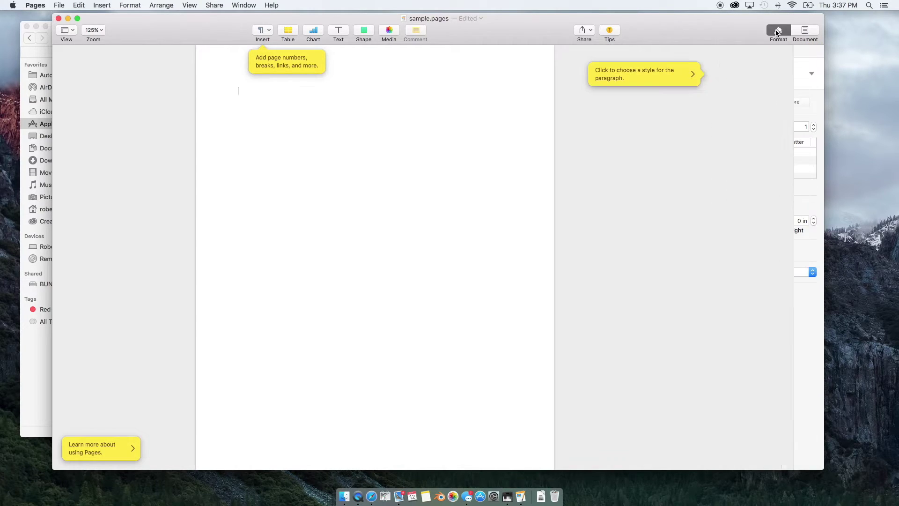
left_click(611, 31)
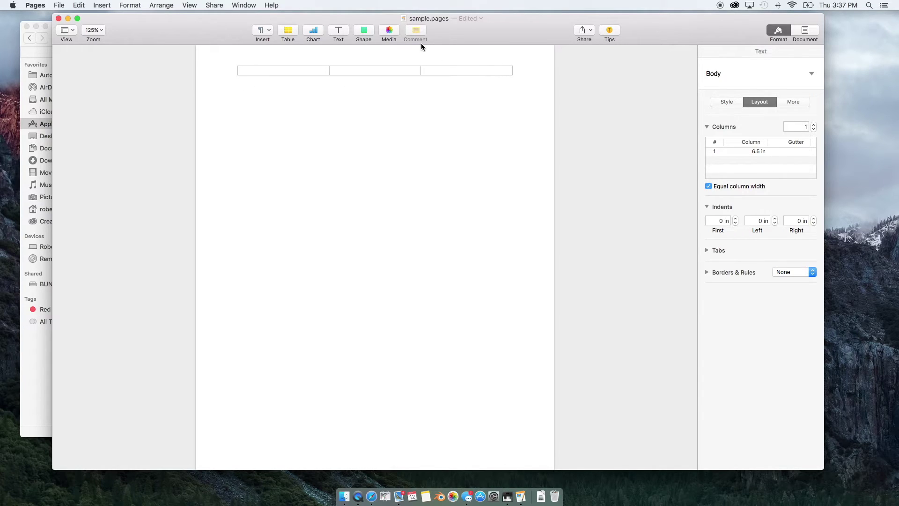
left_click(390, 31)
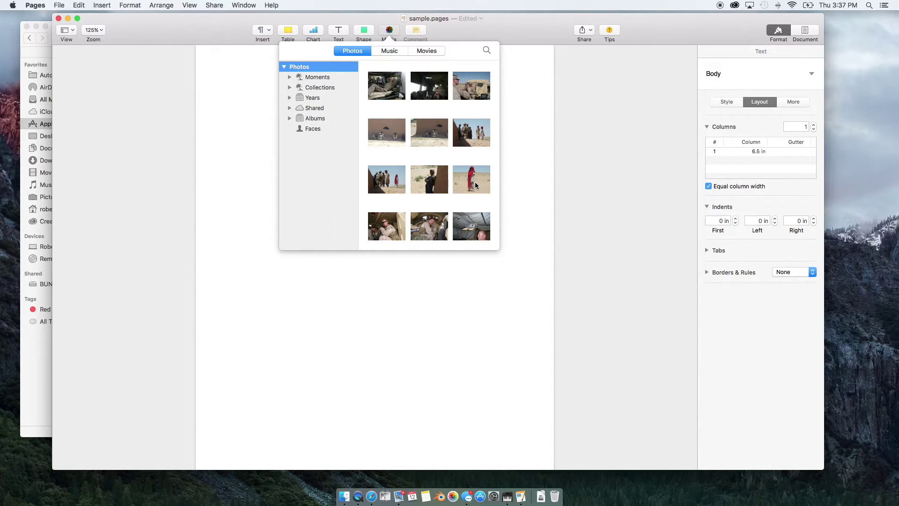
Place the red-scarf desert photo from the Photos library onto the first page.
left_click_drag(476, 185, 415, 322)
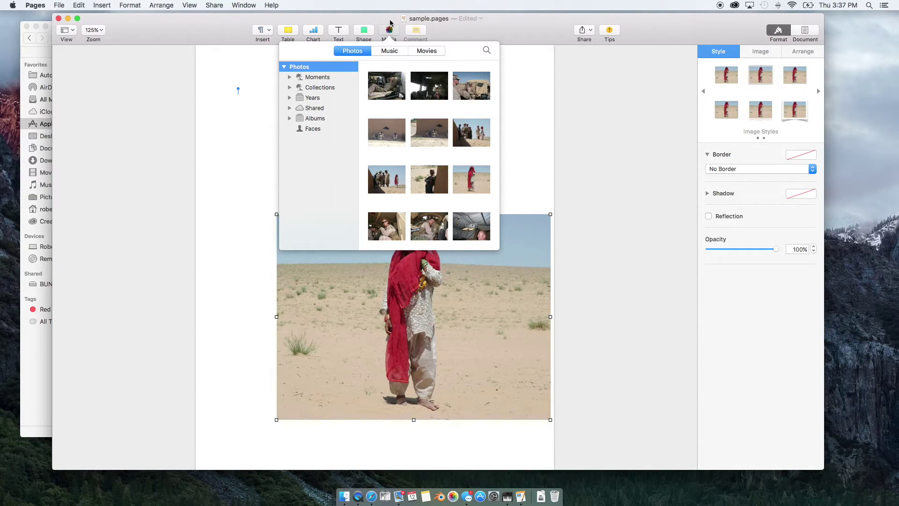
left_click(391, 32)
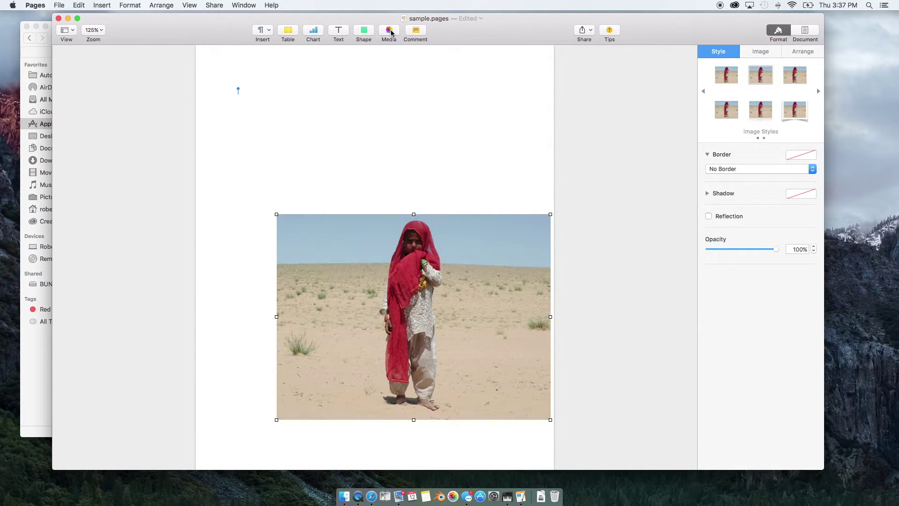
left_click(365, 32)
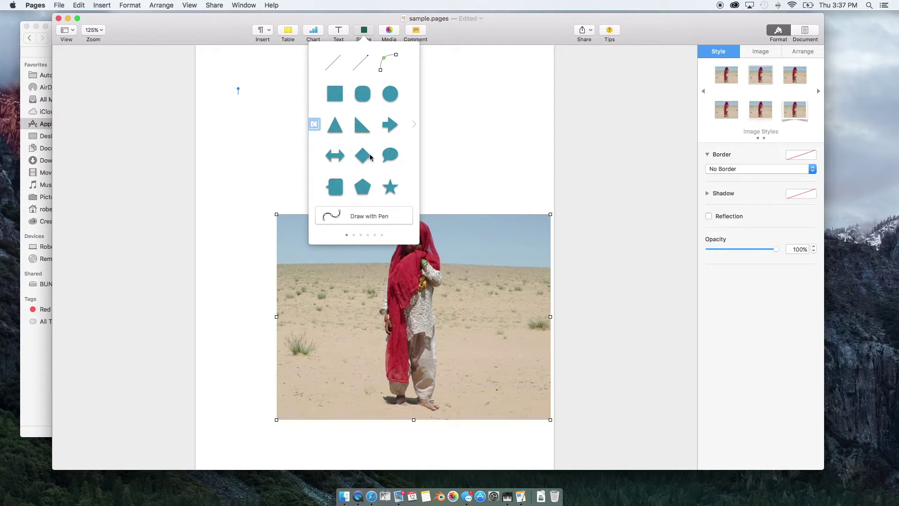
Drag a red square from the shape gallery to the page's top right, above the photo.
left_click(414, 125)
left_click(416, 126)
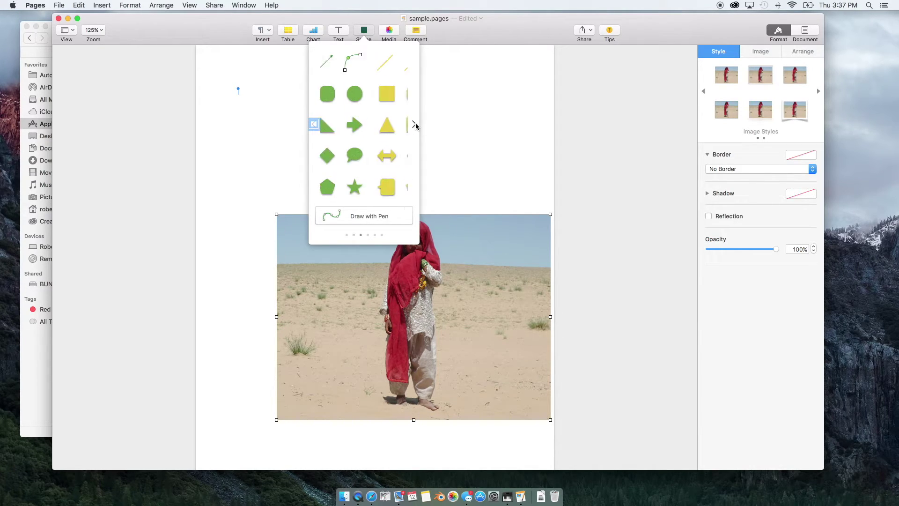
left_click(415, 125)
left_click(415, 125)
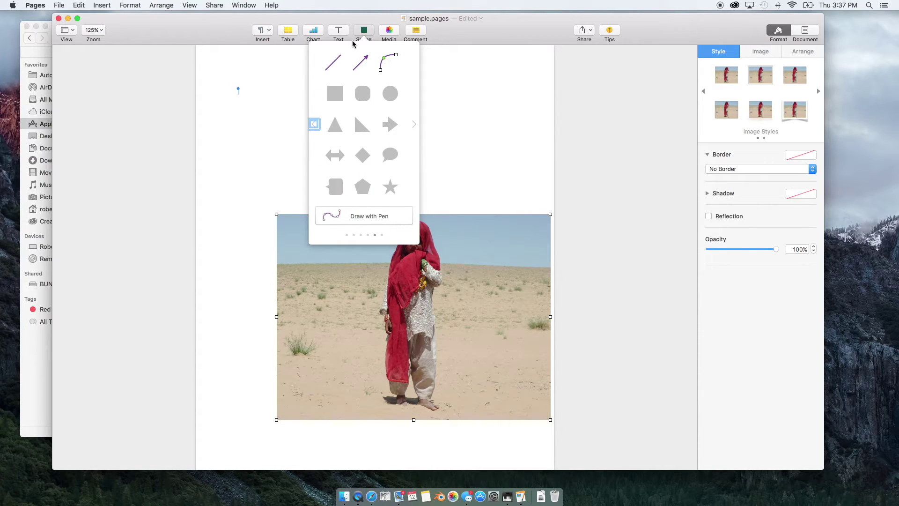
left_click(315, 124)
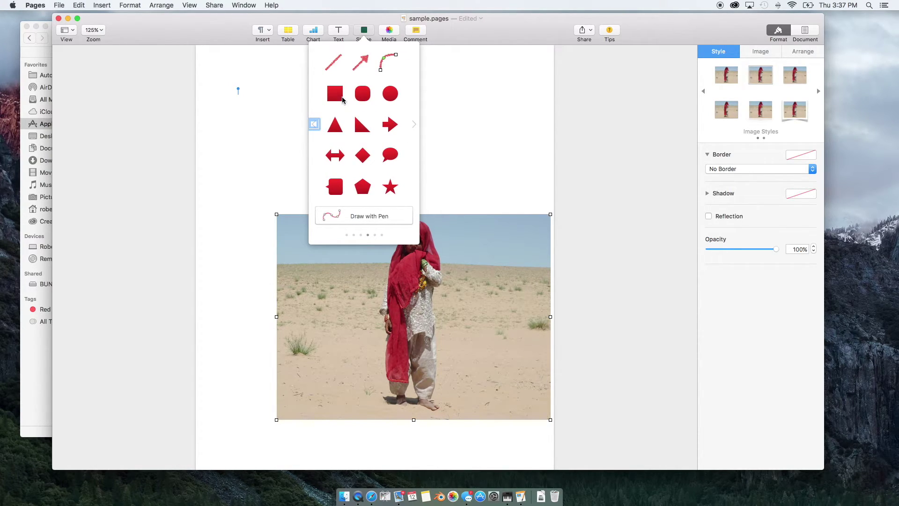
left_click_drag(337, 96, 491, 153)
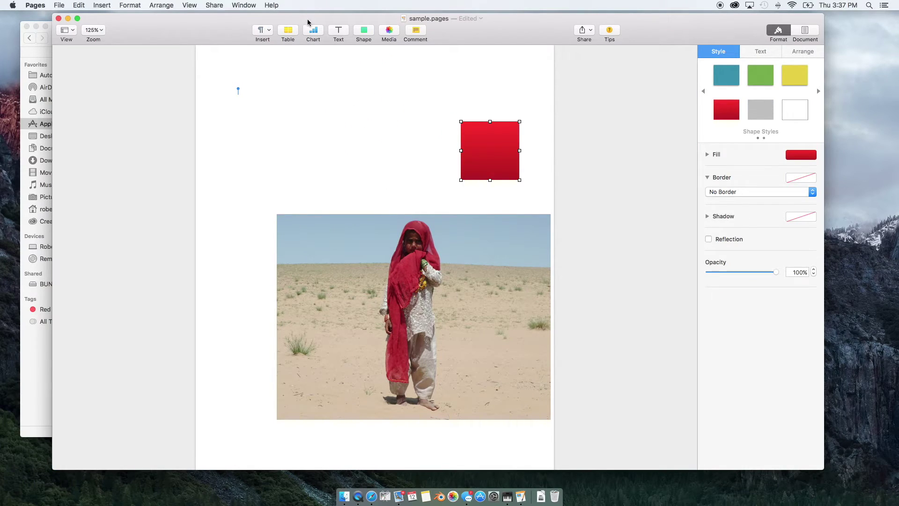
Insert an interactive horizontal bar chart at the page's top left.
left_click(314, 32)
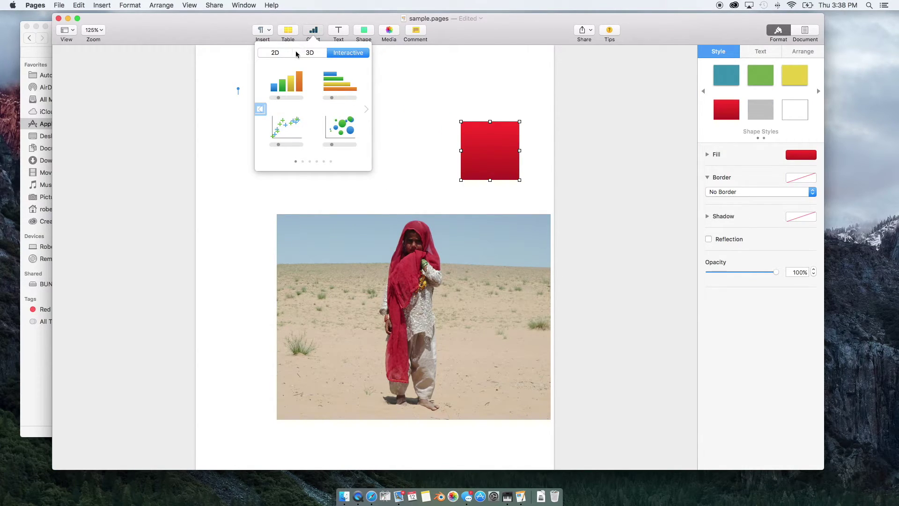
left_click(282, 54)
left_click(310, 52)
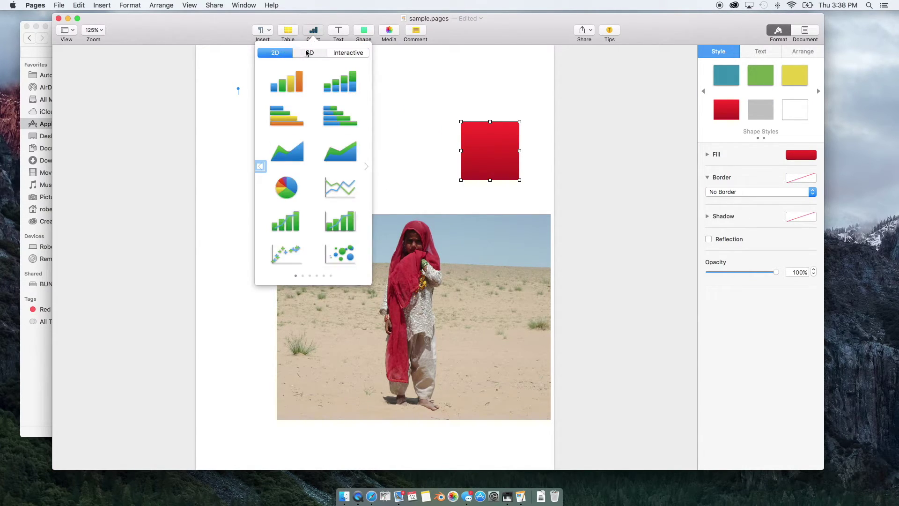
left_click(345, 52)
left_click_drag(334, 85, 319, 177)
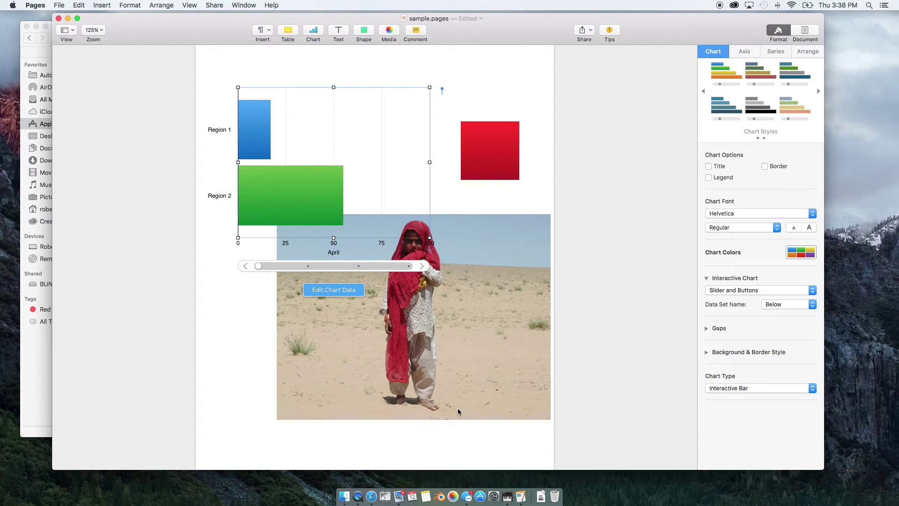
Delete the desert photo and slide the chart to its May data.
left_click(463, 362)
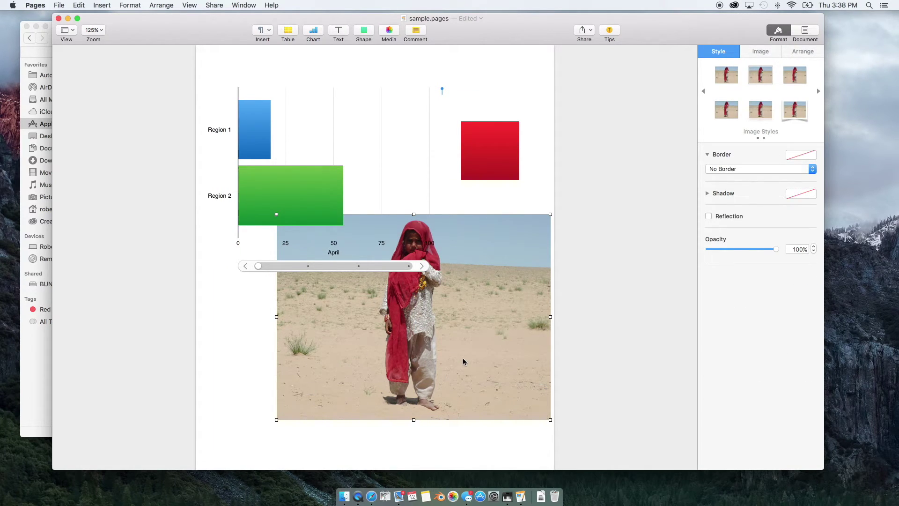
key("BackSpace")
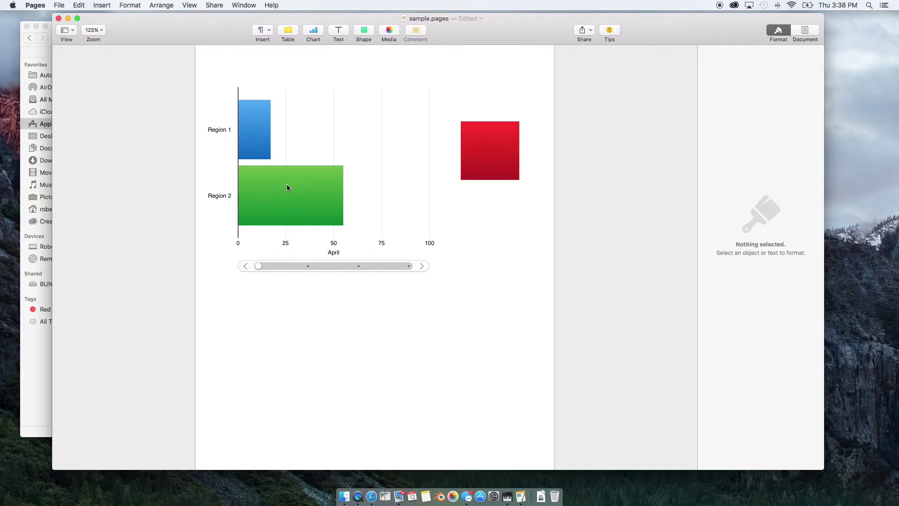
left_click_drag(260, 265, 330, 267)
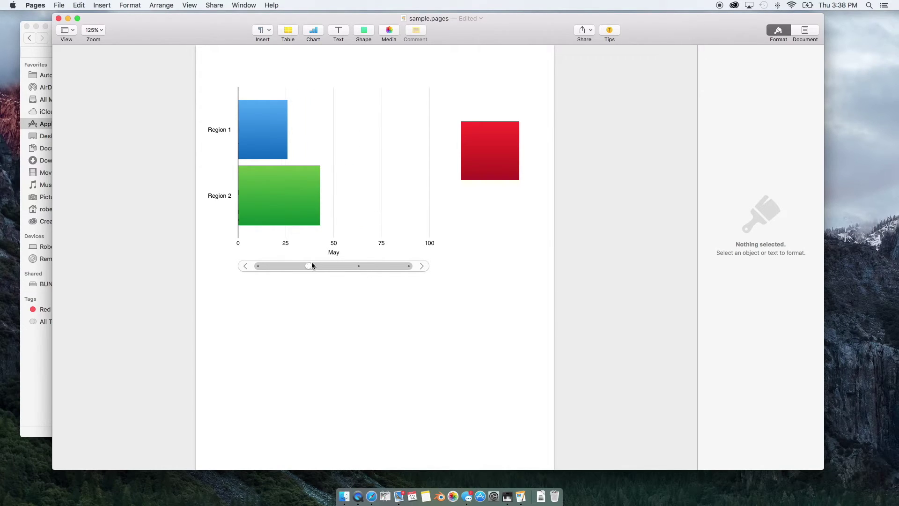
left_click(374, 231)
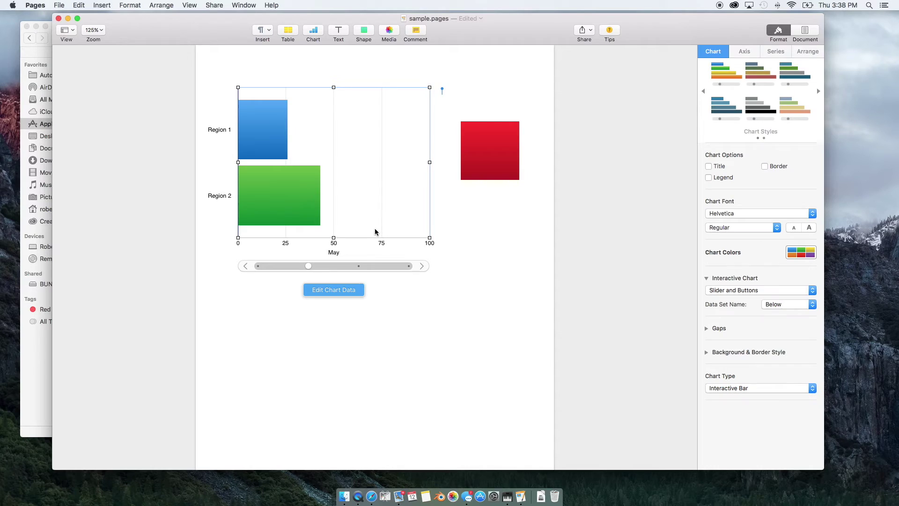
Edit the chart data to plot the month columns as series.
right_click(375, 231)
left_click(349, 231)
left_click(334, 290)
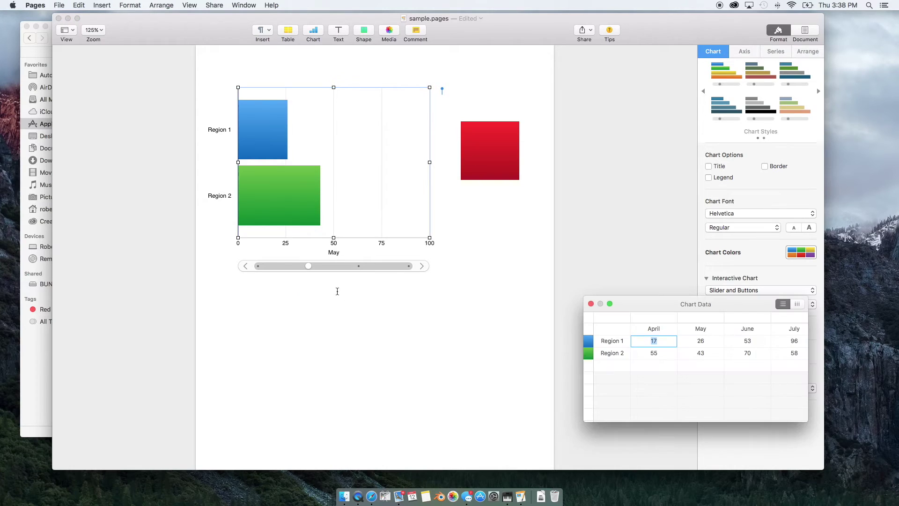
left_click(797, 305)
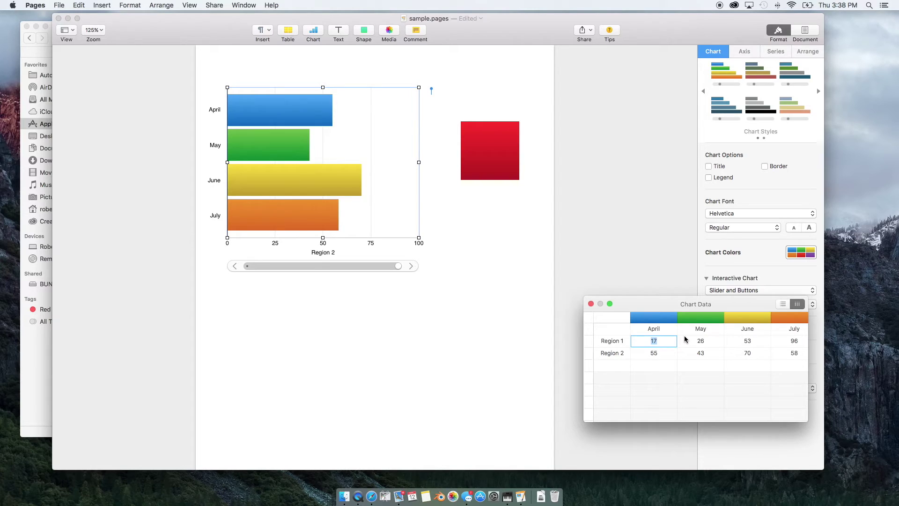
left_click(591, 305)
Delete the June series, then delete the whole chart, leaving the red square.
left_click(286, 181)
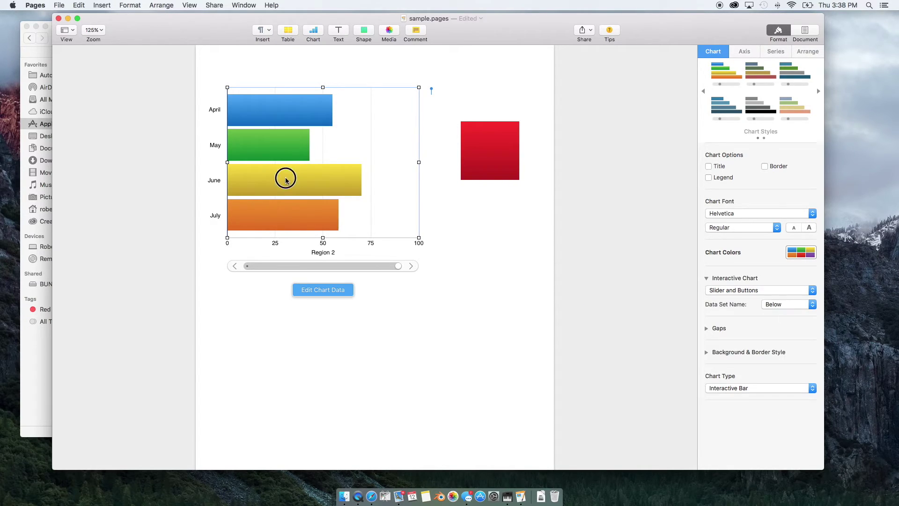
key("Delete")
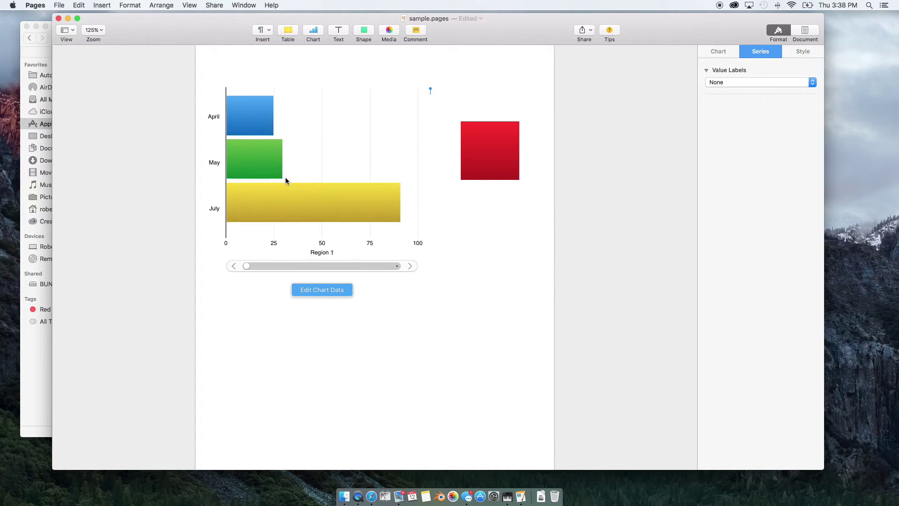
left_click(286, 180)
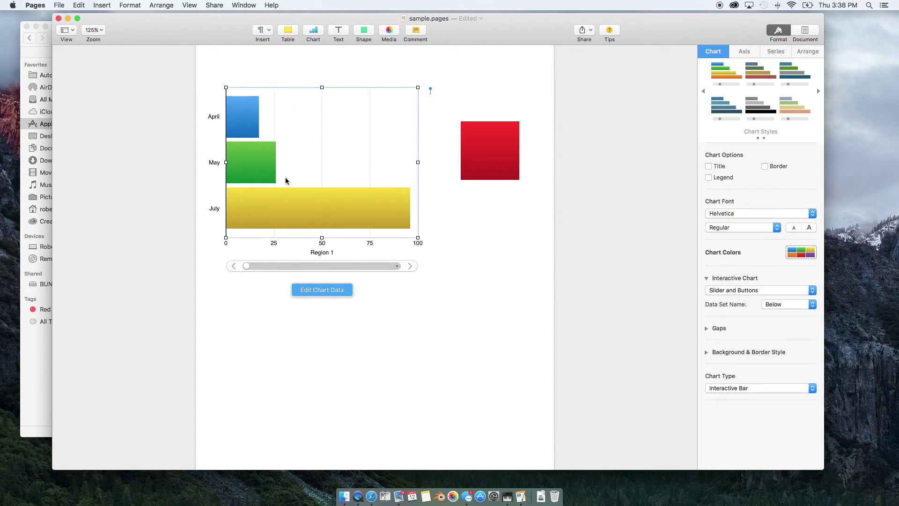
key("Delete")
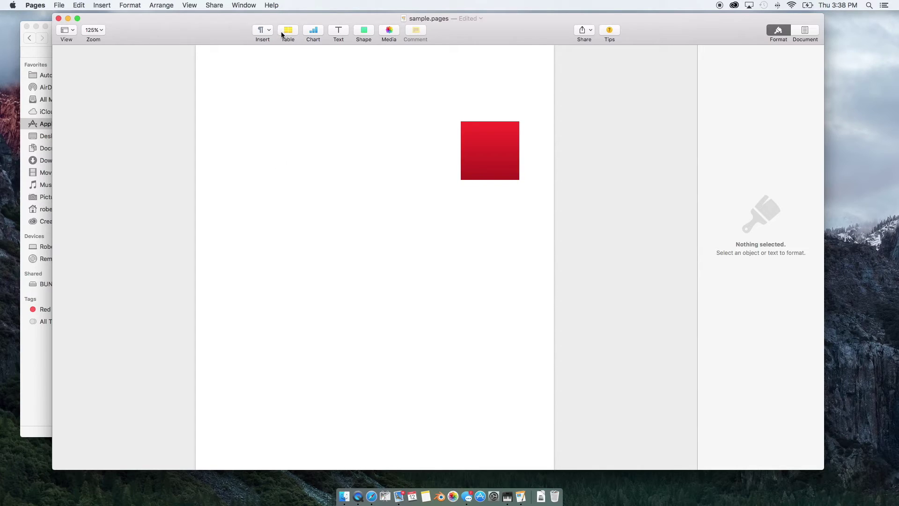
left_click(288, 31)
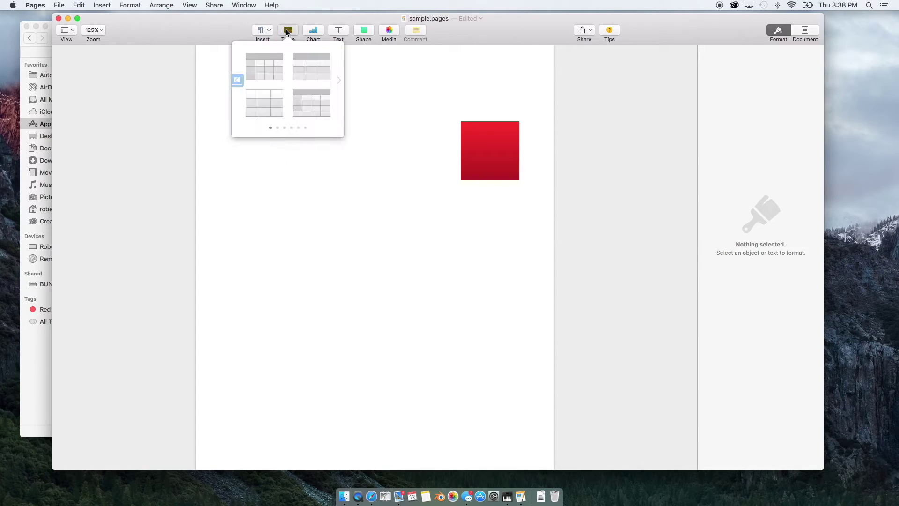
Add a second-style 4-column, 5-row table below the red square, select cells A2, B2, B3 and A3, then bring up the Insert options.
left_click(307, 70)
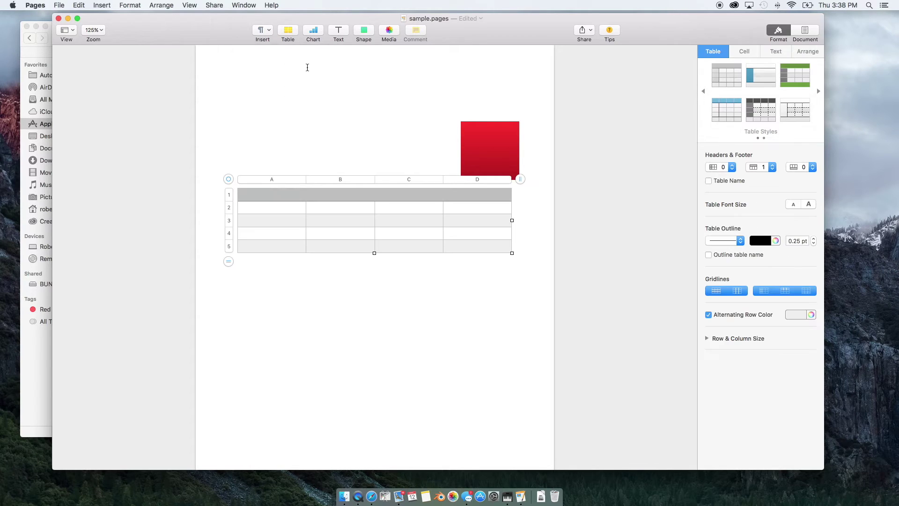
left_click(287, 209)
left_click(341, 210)
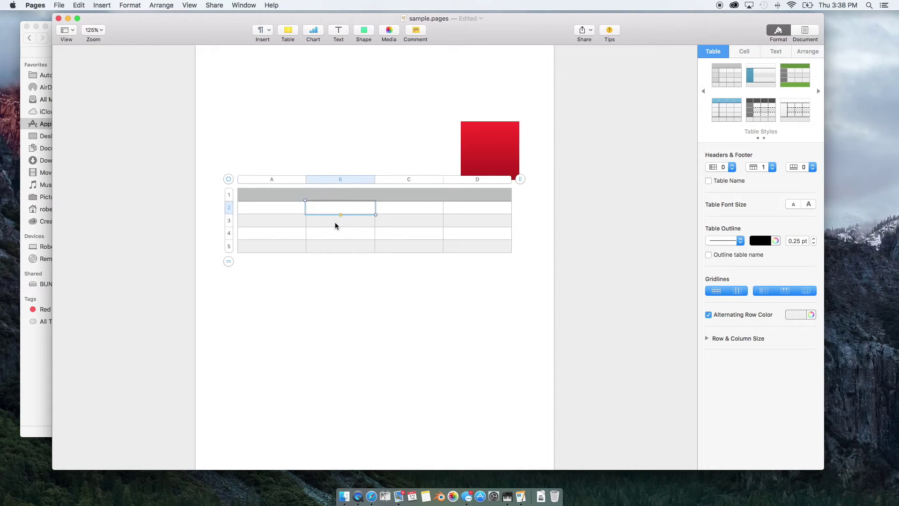
left_click(335, 223)
left_click(298, 220)
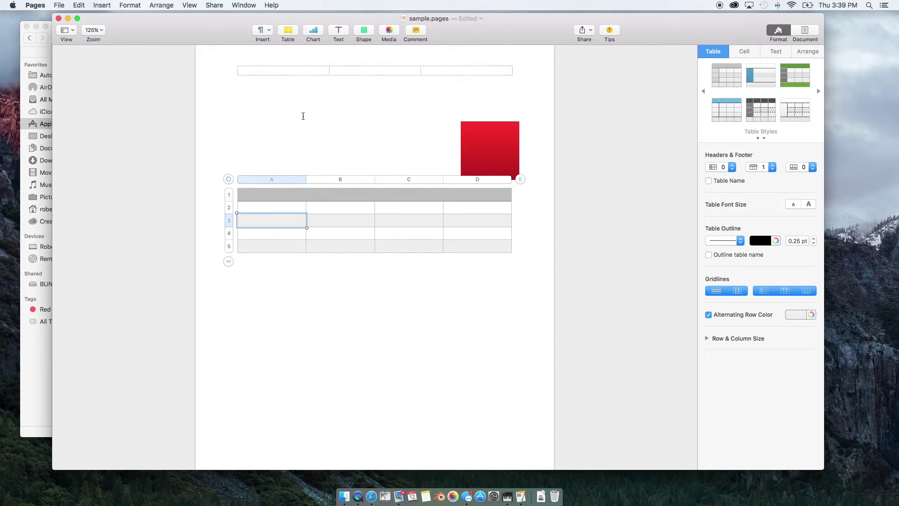
left_click(272, 33)
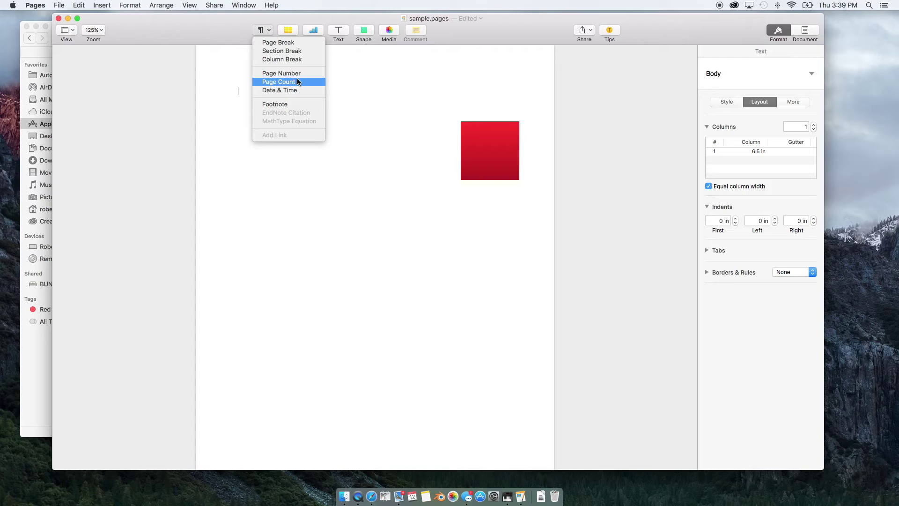
Dismiss the Insert list without adding anything and bring up the Format menu.
left_click(373, 164)
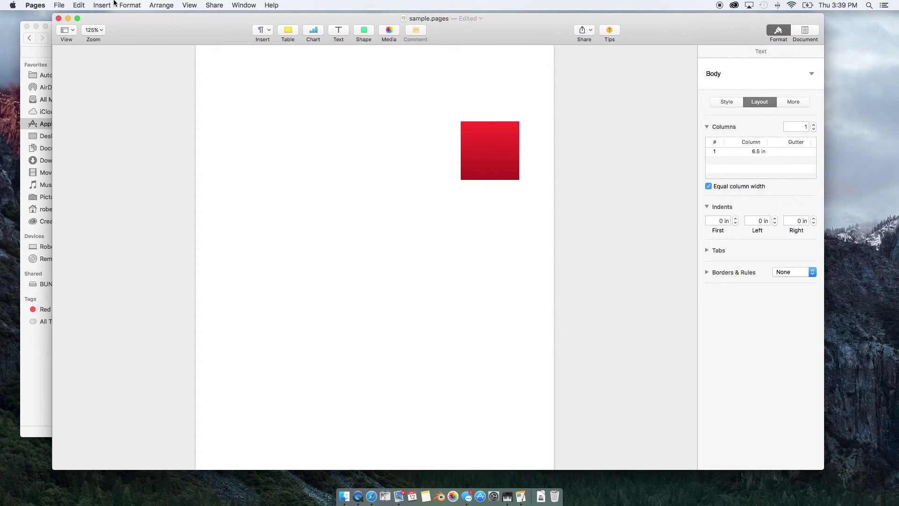
left_click(130, 6)
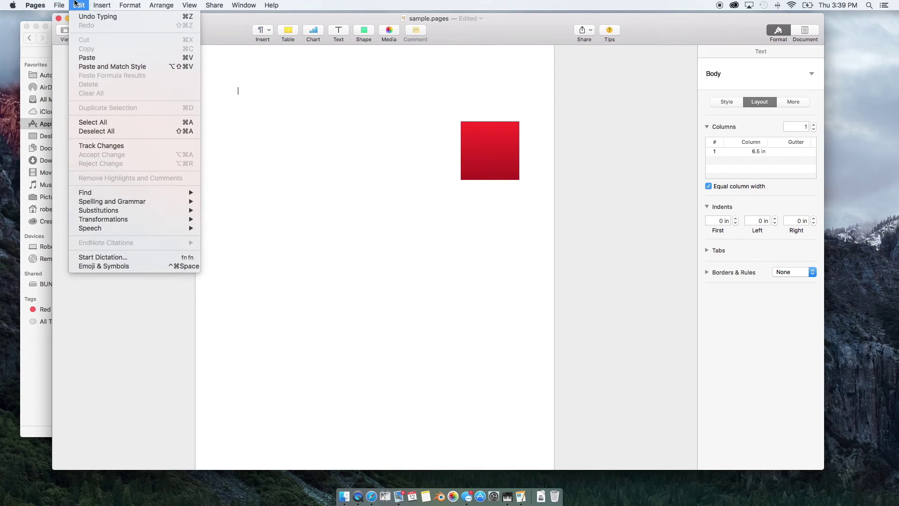
Show the File menu's Export To choices: PDF, Word, Plain Text, ePub and Pages '09.
mouse_move(62, 4)
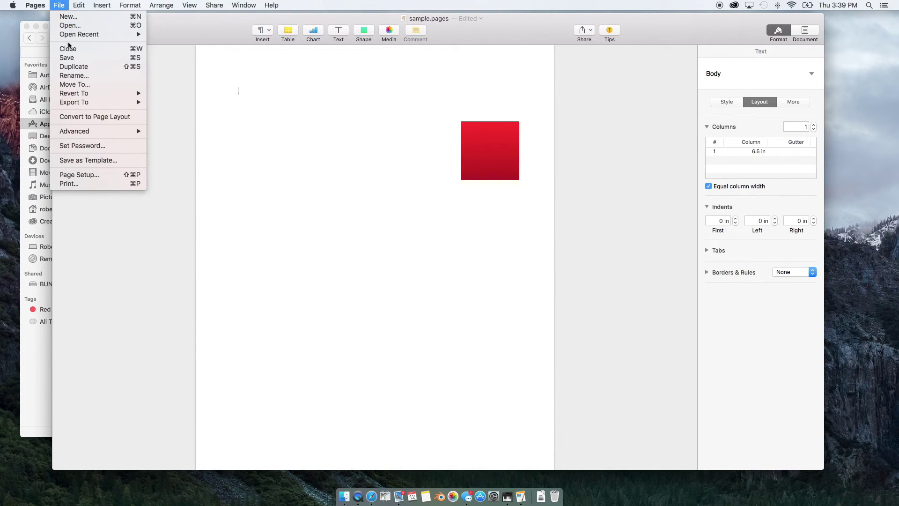
mouse_move(73, 93)
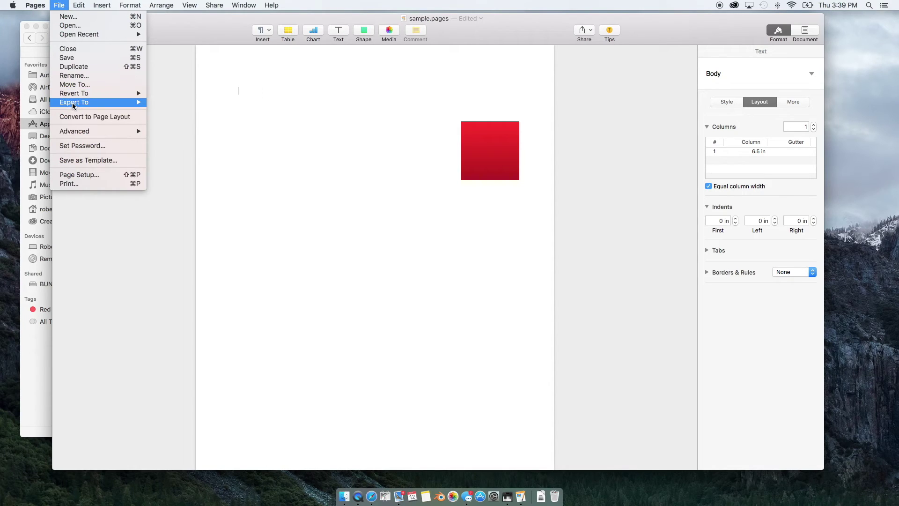